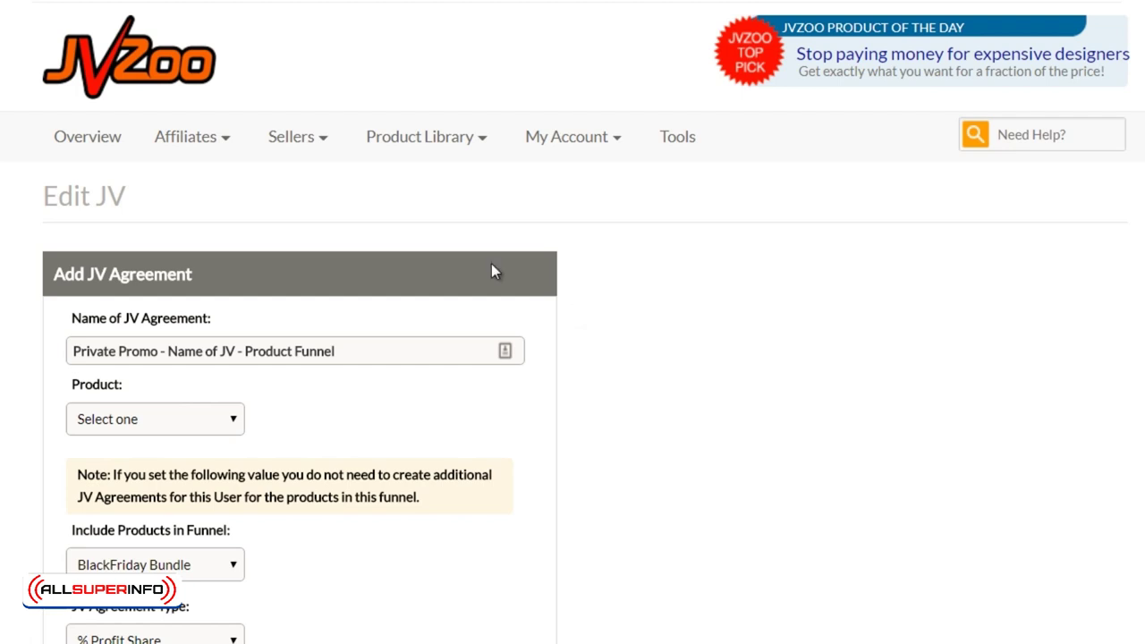
left_click(328, 152)
scroll(645, 338, "down", 1)
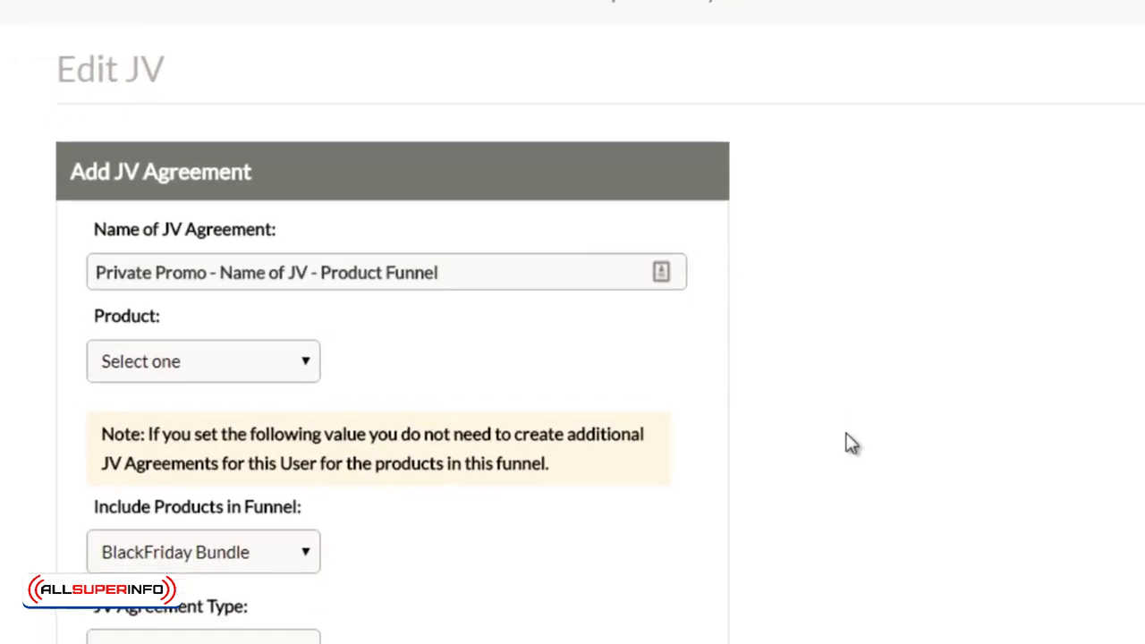
scroll(886, 454, "down", 1)
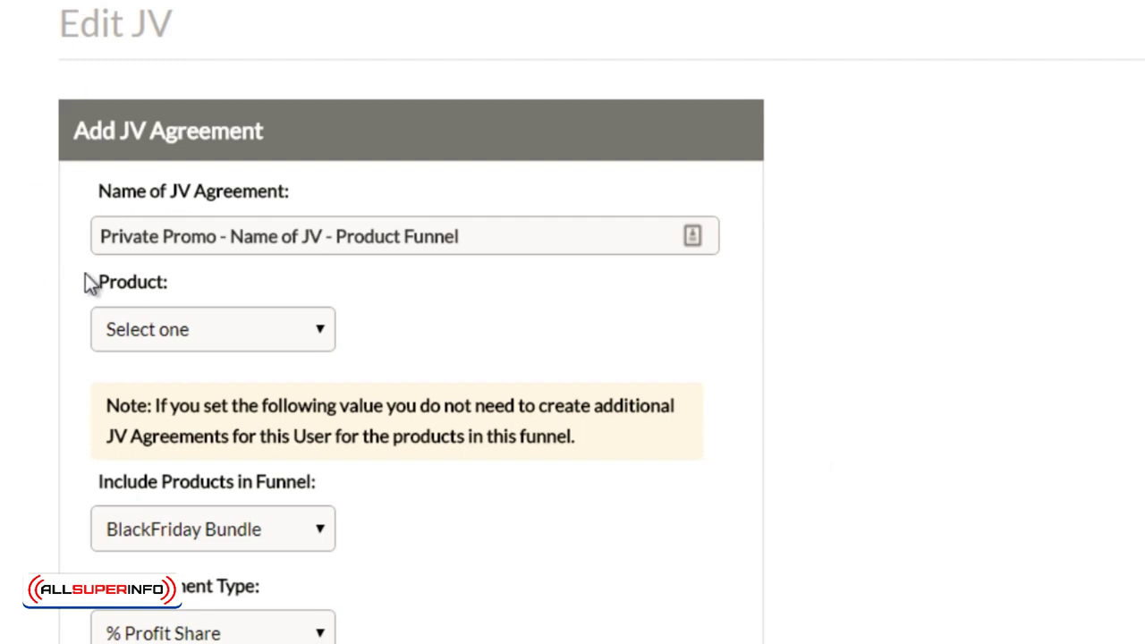
left_click_drag(94, 238, 518, 205)
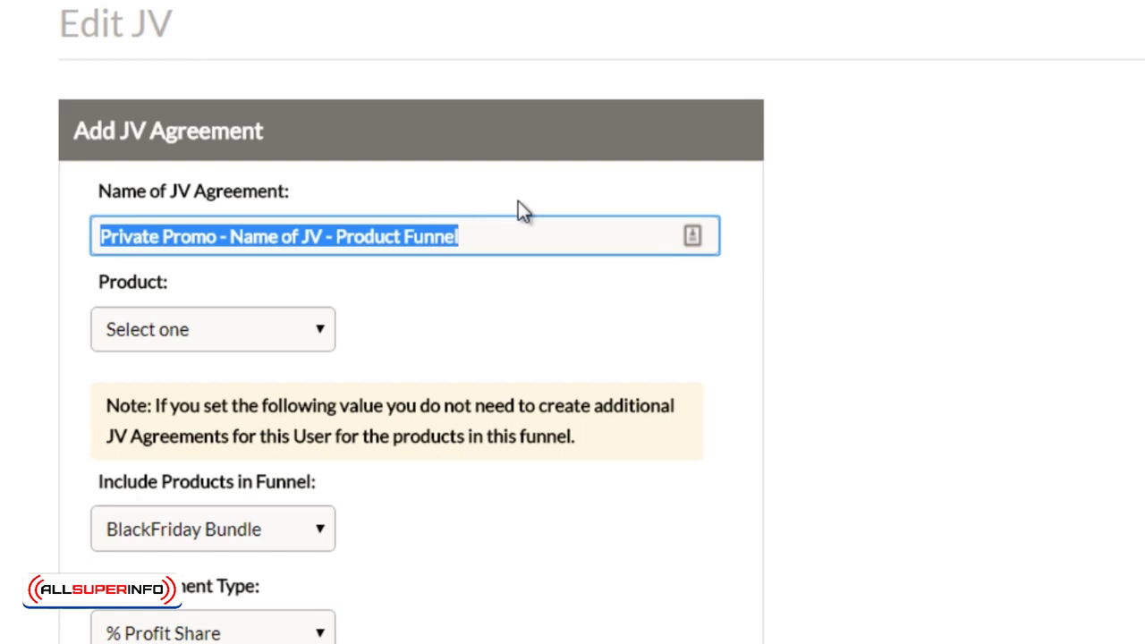
left_click(506, 242)
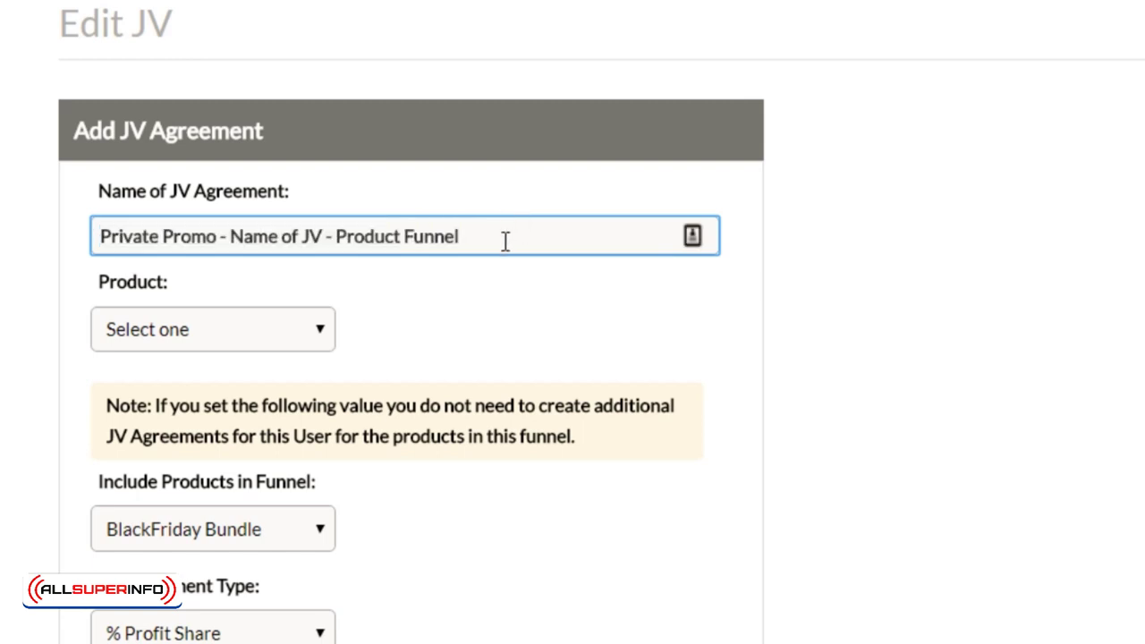
left_click(796, 236)
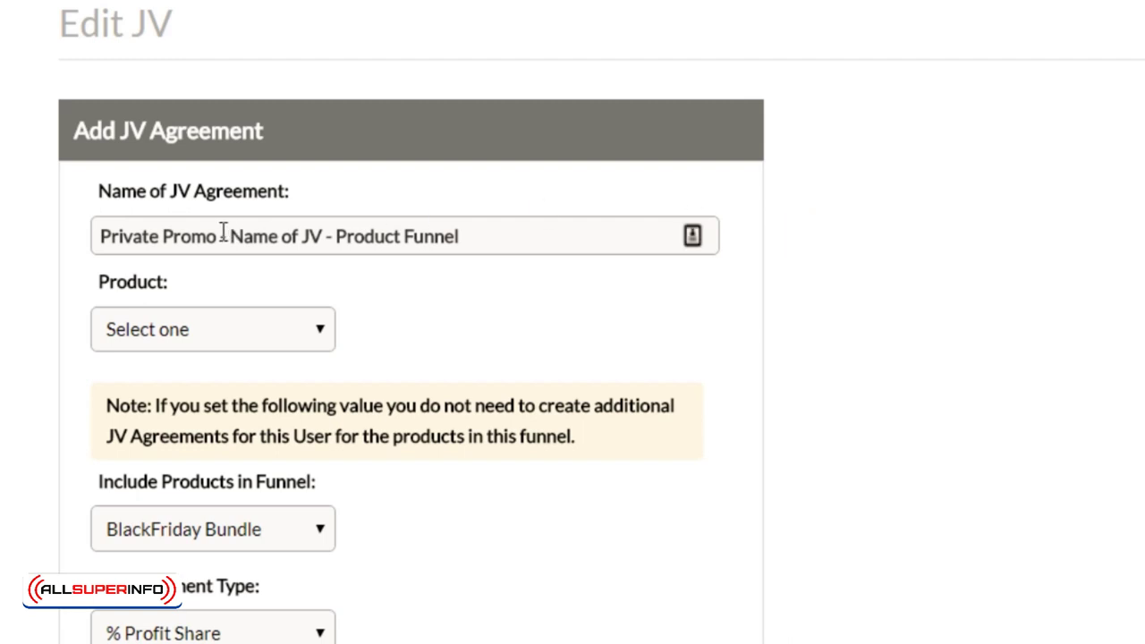
left_click_drag(215, 236, 63, 234)
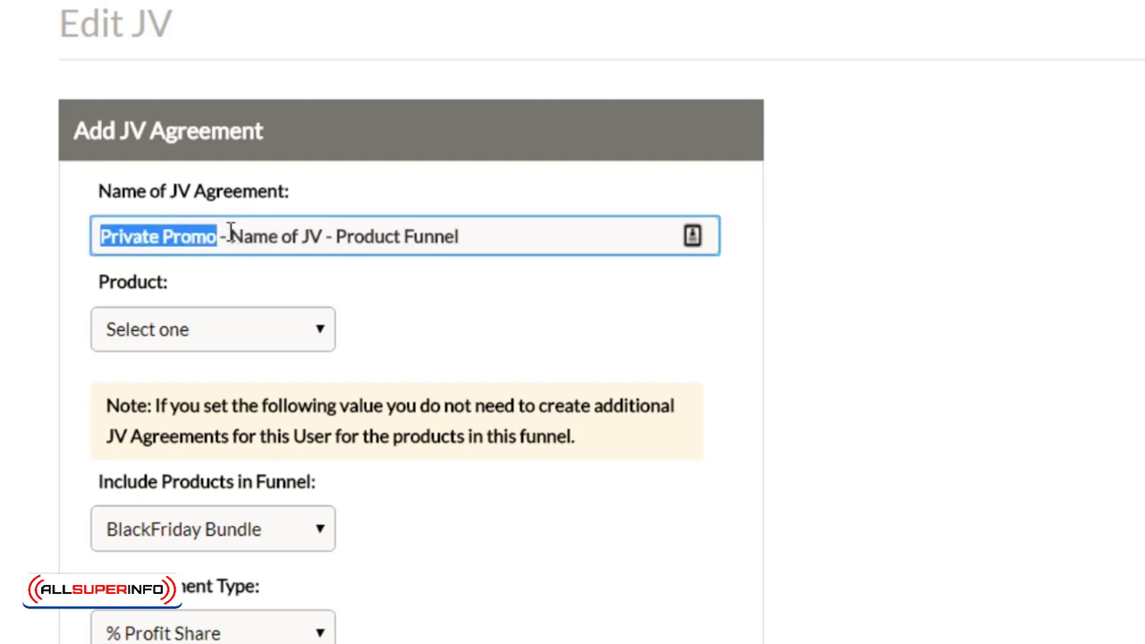
left_click_drag(230, 236, 504, 231)
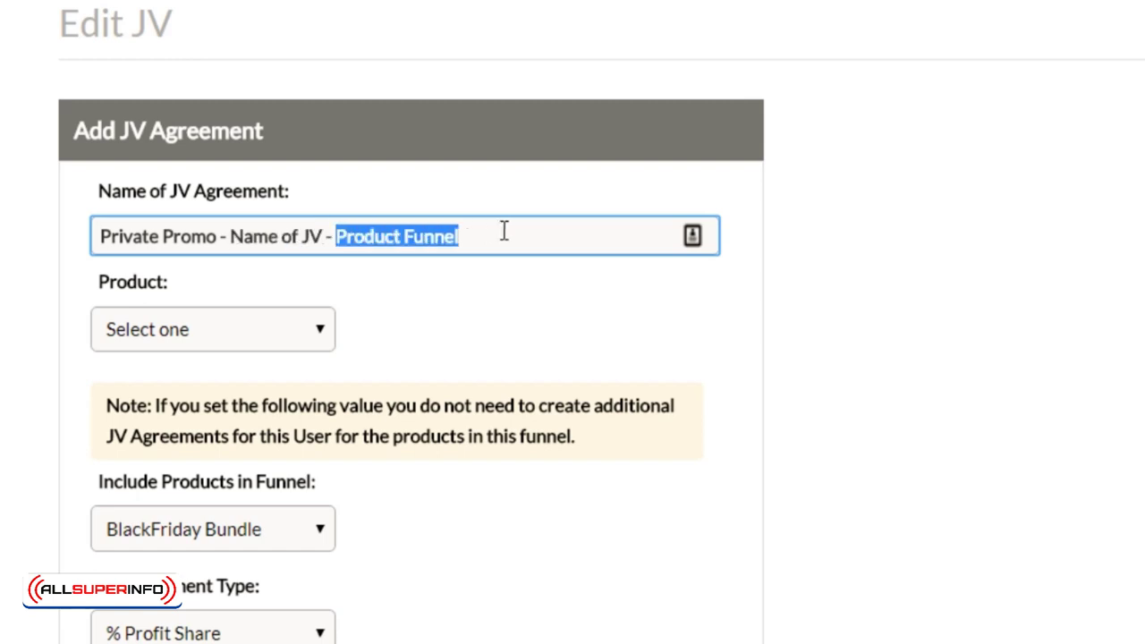
left_click(452, 289)
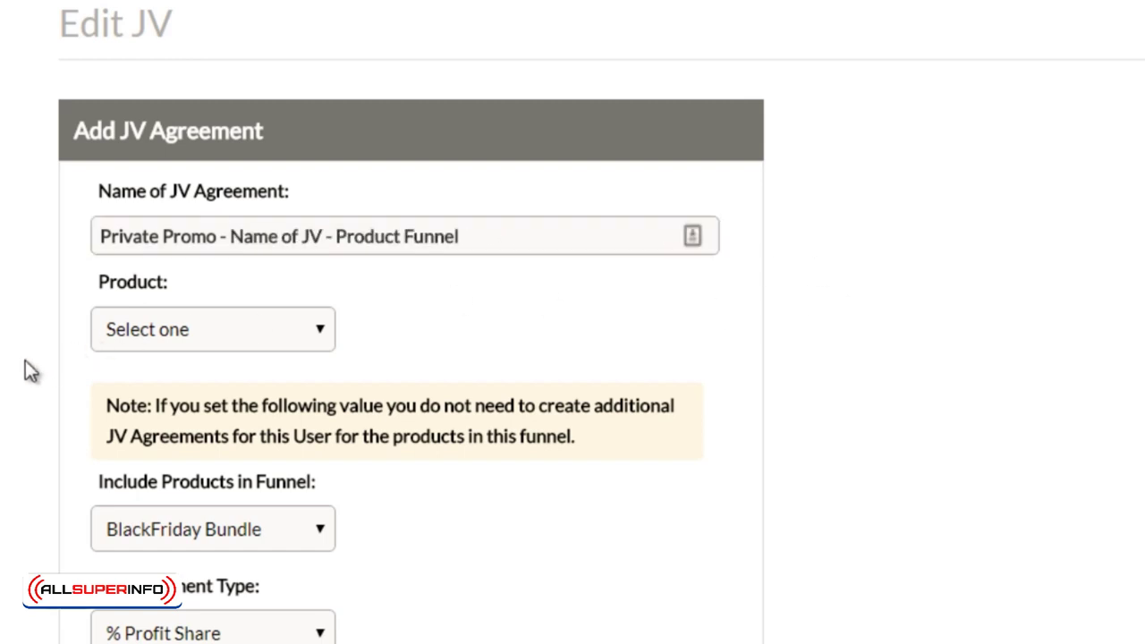
scroll(26, 368, "down", 1)
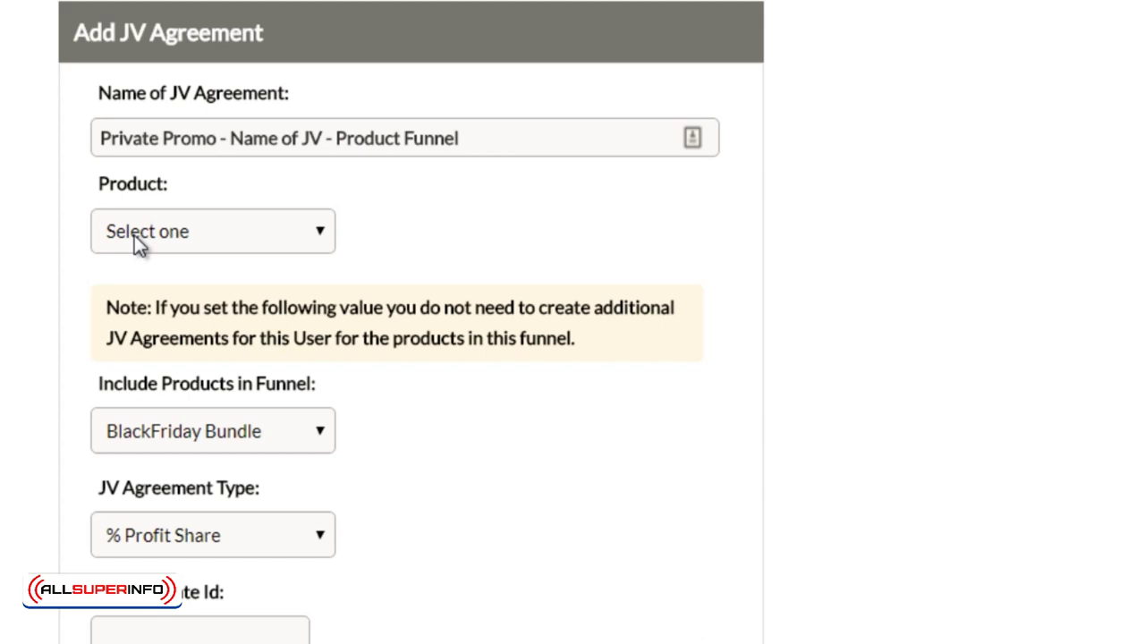
left_click(134, 235)
left_click(29, 355)
left_click(112, 432)
left_click(71, 429)
scroll(82, 431, "down", 1)
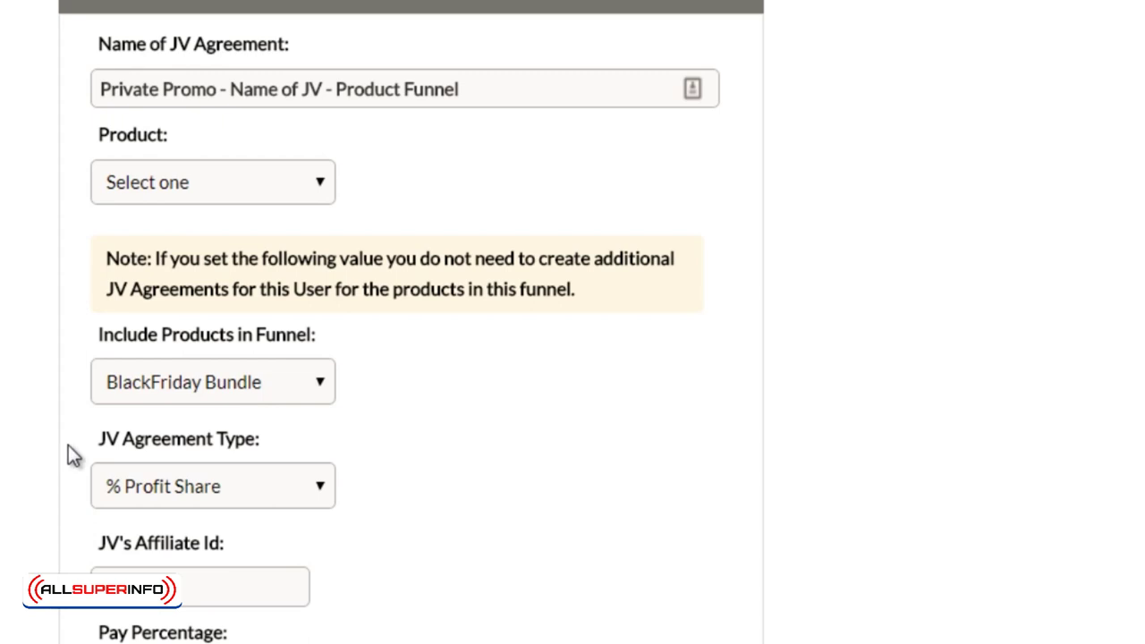
scroll(68, 446, "down", 3)
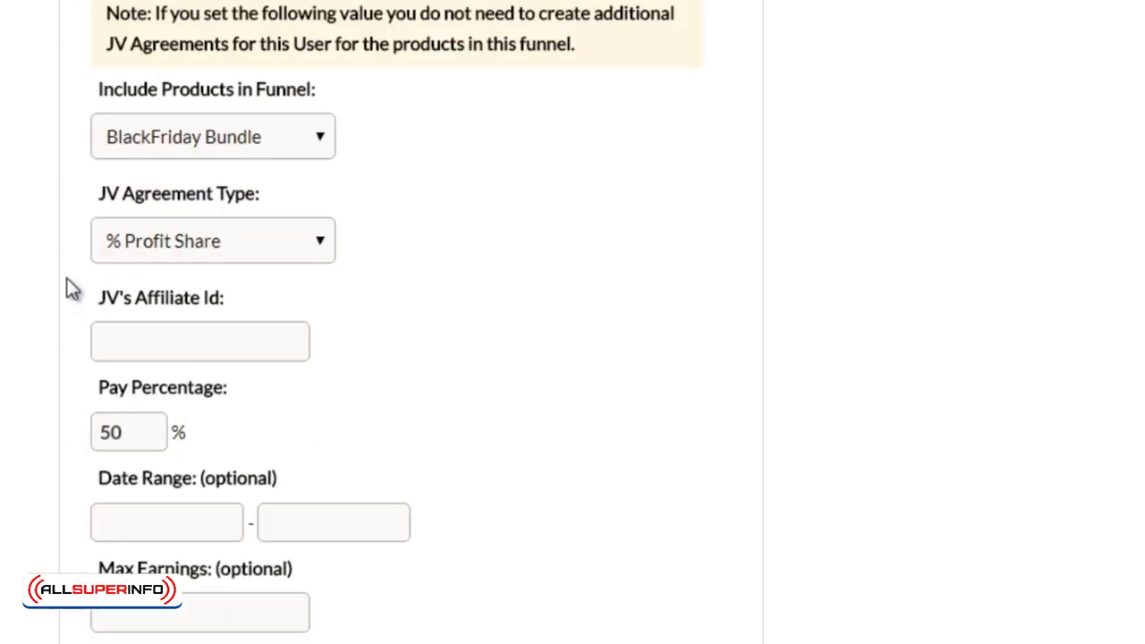
Open the JV Agreement Type list, close it keeping % Profit Share, then reopen it
left_click(139, 237)
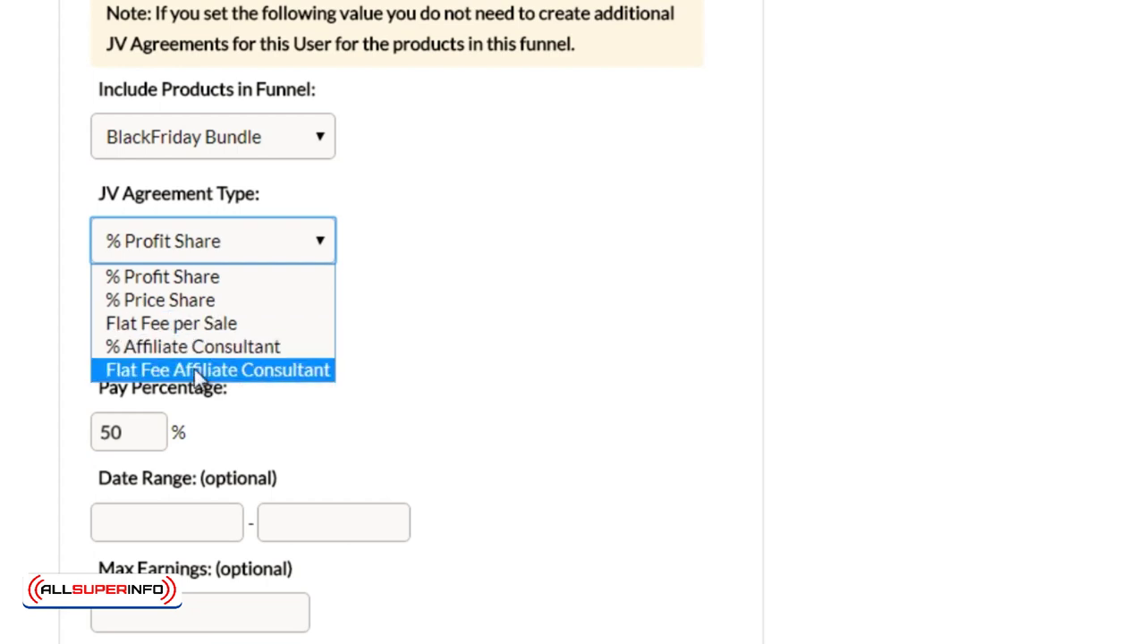
left_click(68, 306)
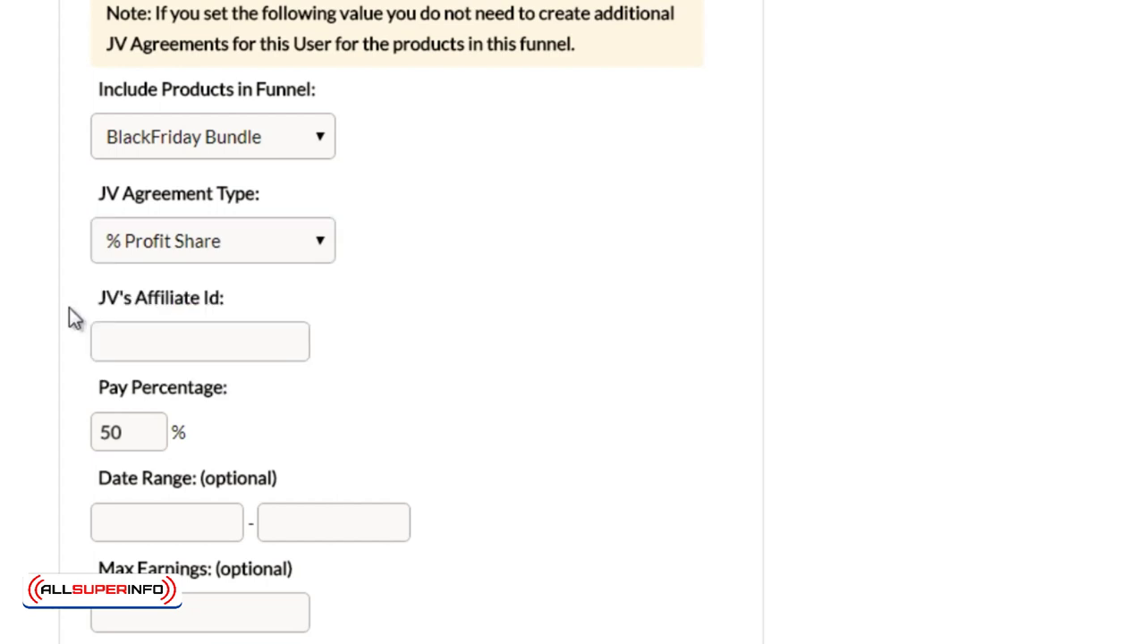
left_click(111, 249)
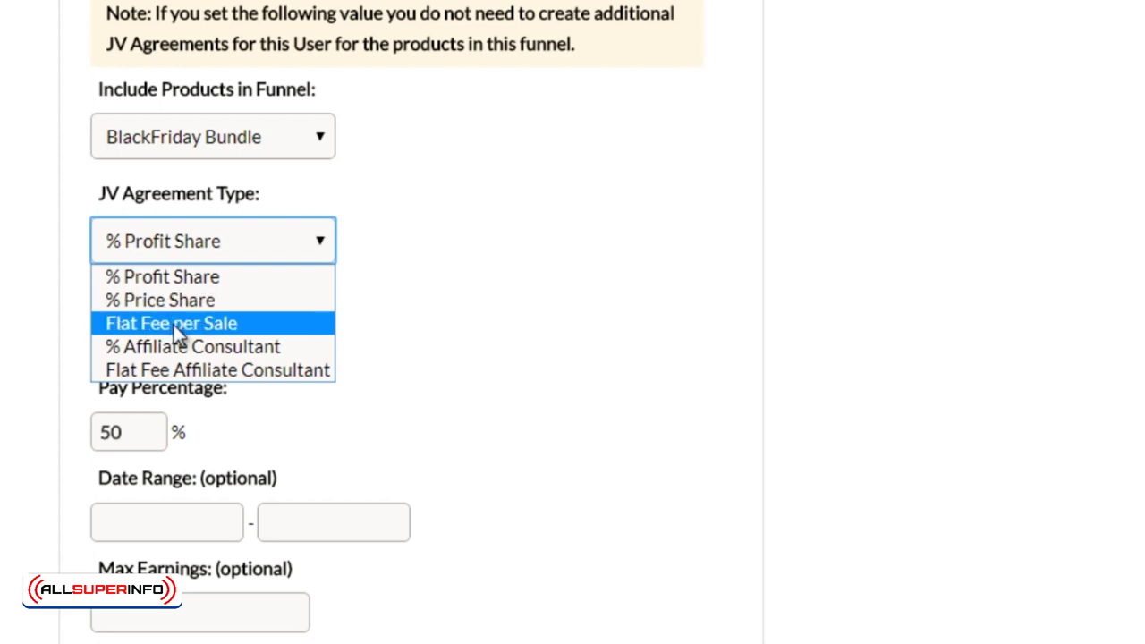
Try Flat Fee per Sale, then % Affiliate Consultant as the JV Agreement Type
left_click(177, 325)
left_click(162, 328)
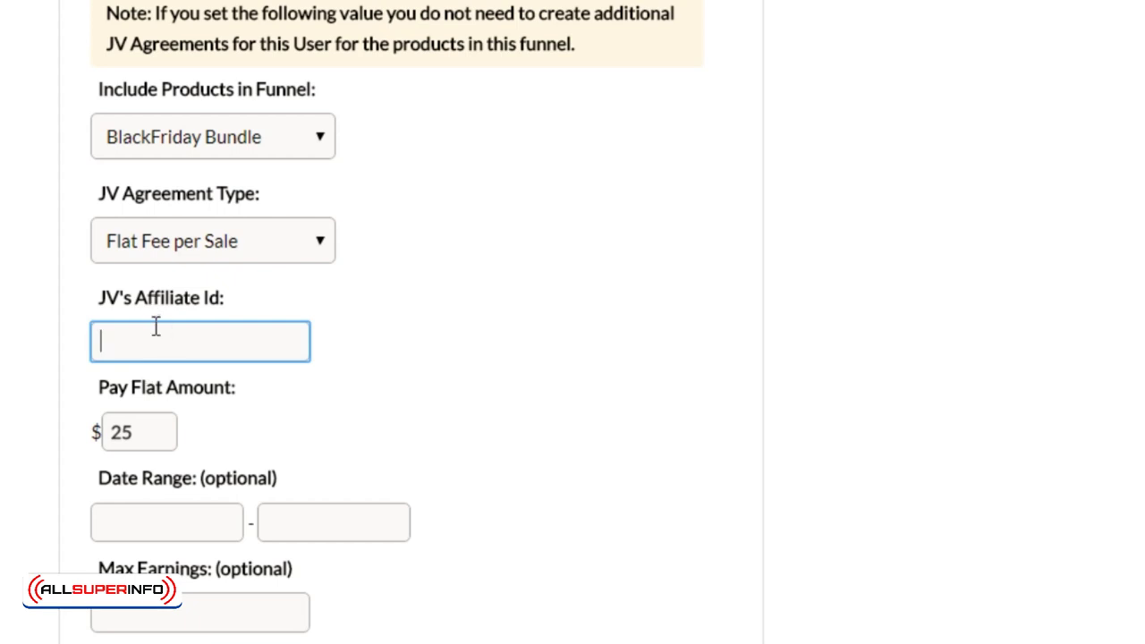
left_click(171, 231)
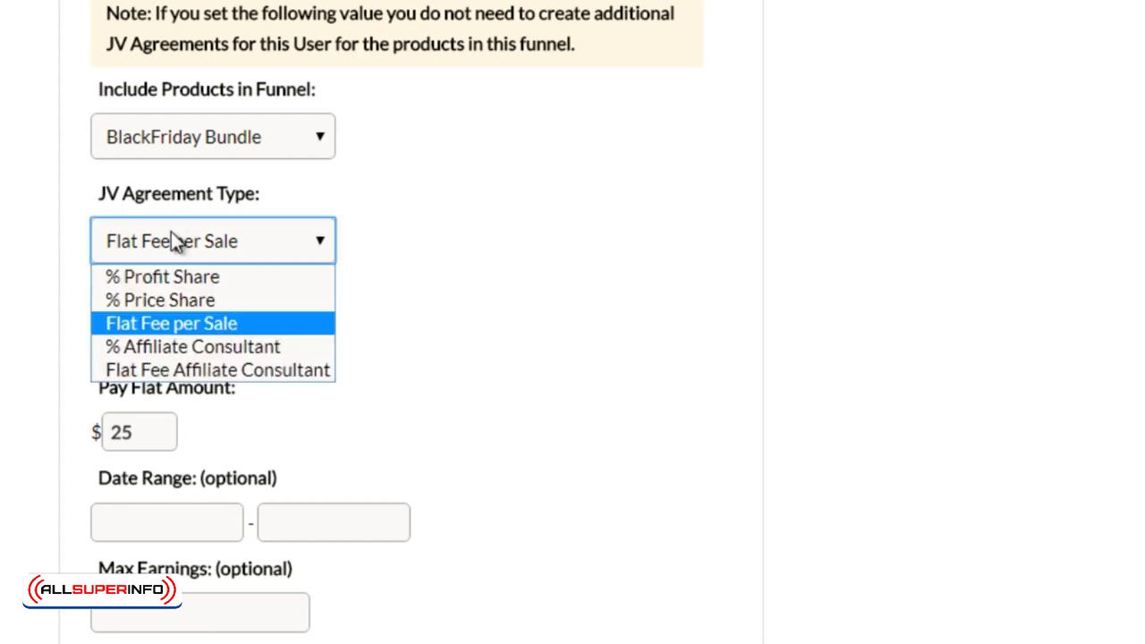
left_click(148, 346)
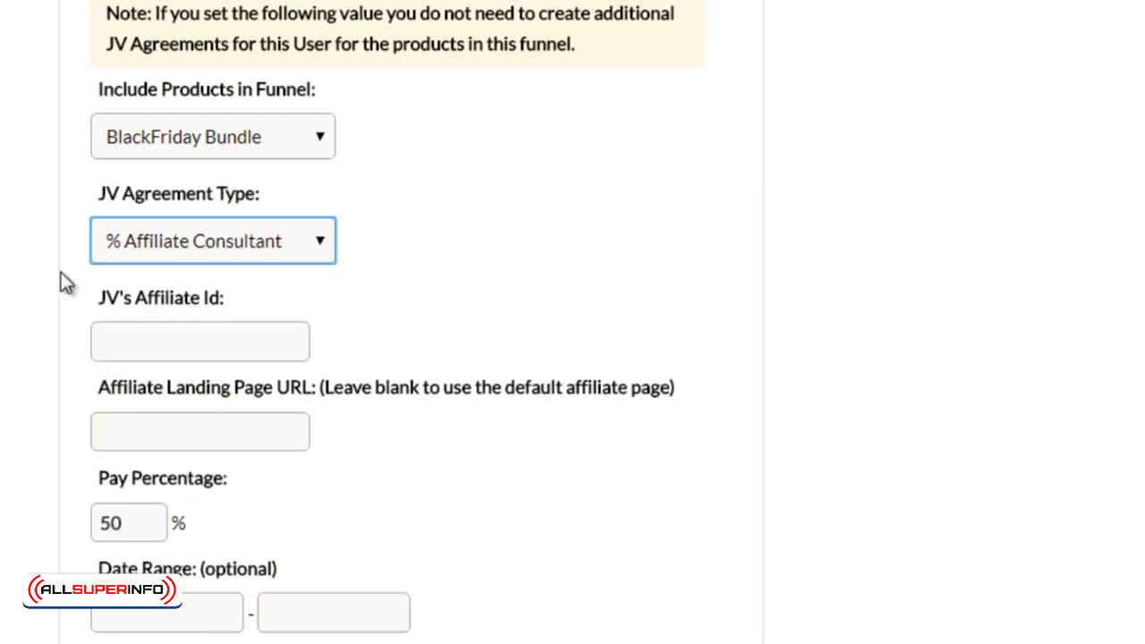
Choose Flat Fee Affiliate Consultant as the agreement type, leaving the JV's Affiliate Id blank
left_click(125, 253)
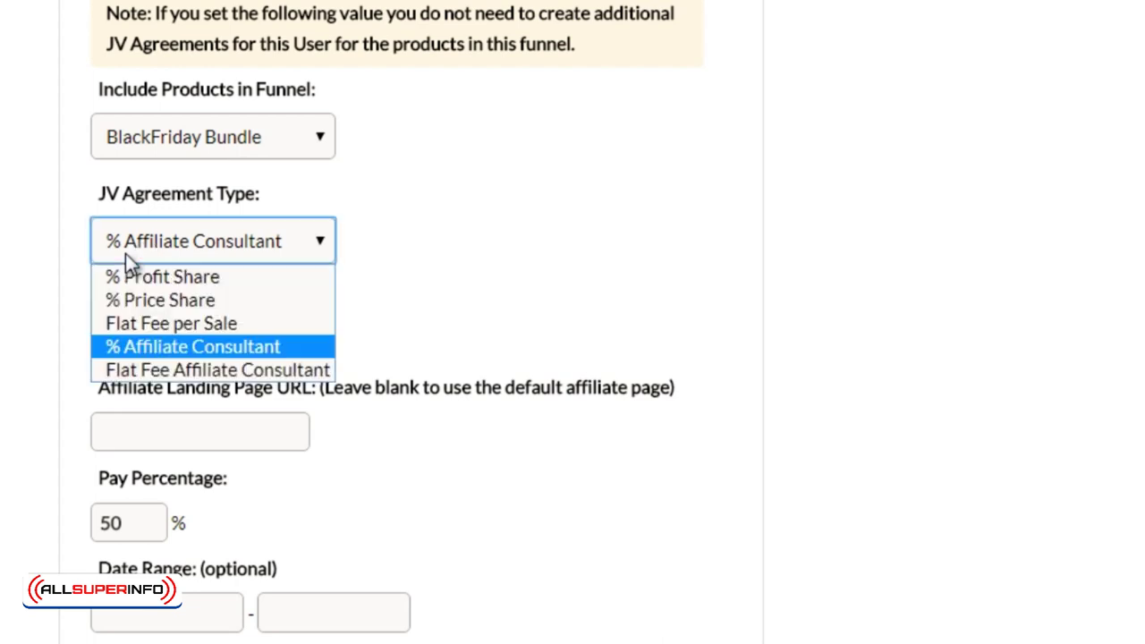
left_click(112, 371)
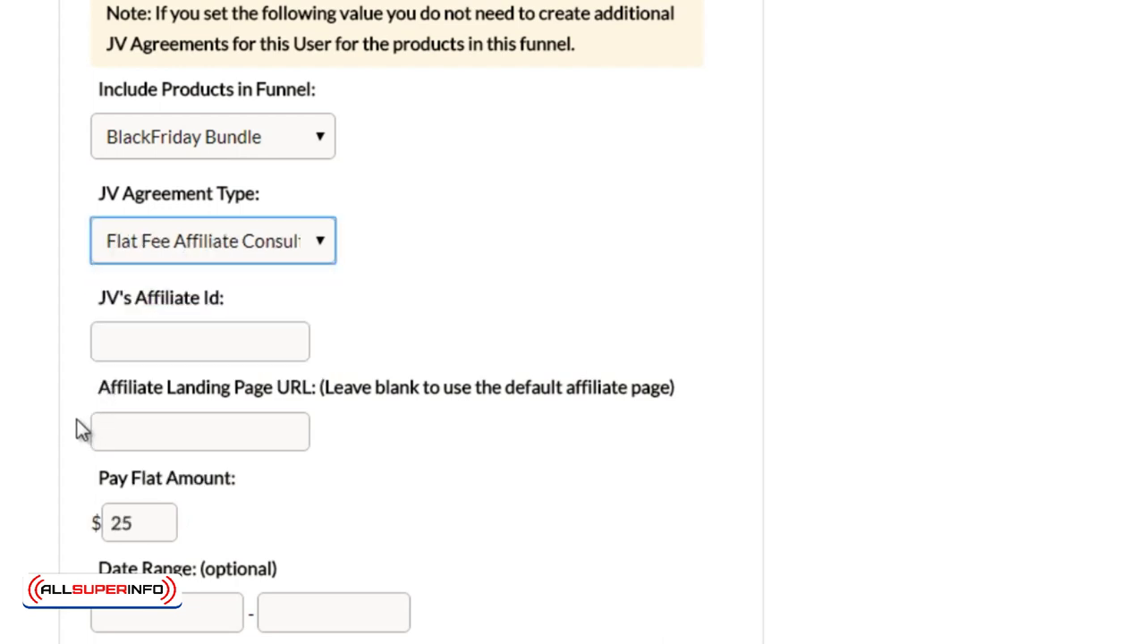
left_click(115, 344)
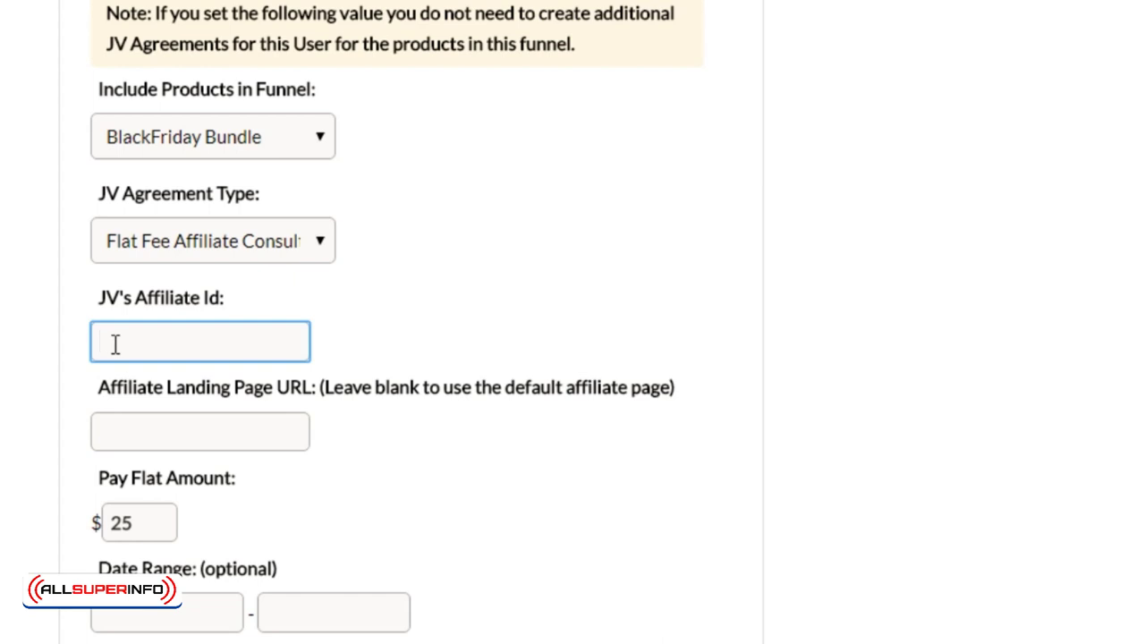
left_click(75, 405)
scroll(75, 407, "down", 1)
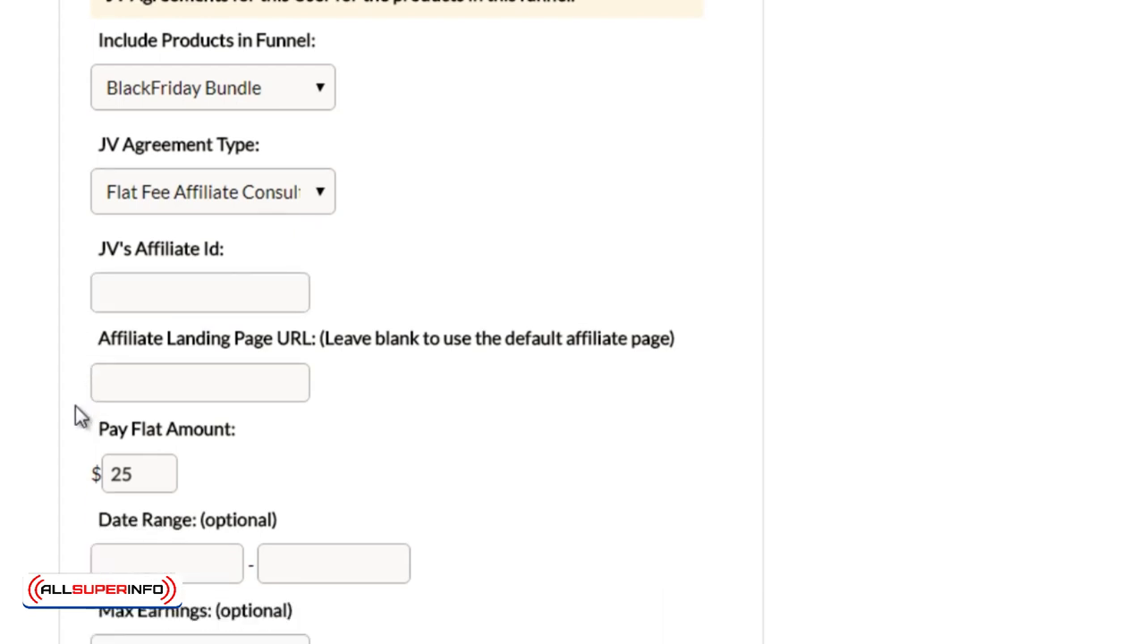
Switch the agreement type back to % Profit Share and check Pay Percentage is 50
left_click(187, 193)
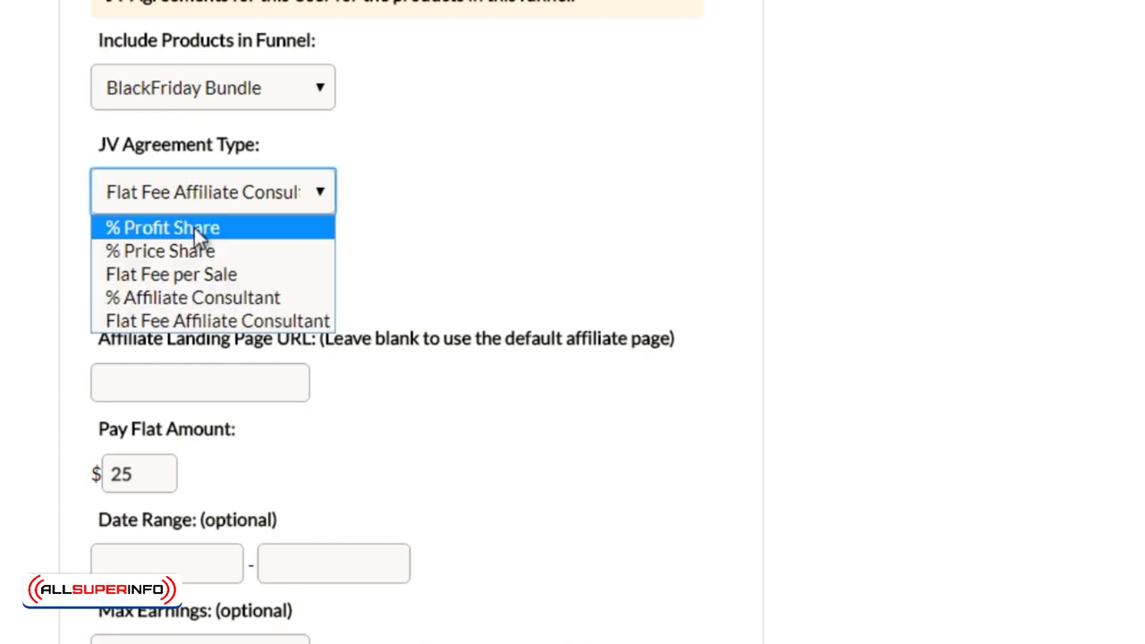
left_click(198, 230)
left_click(135, 387)
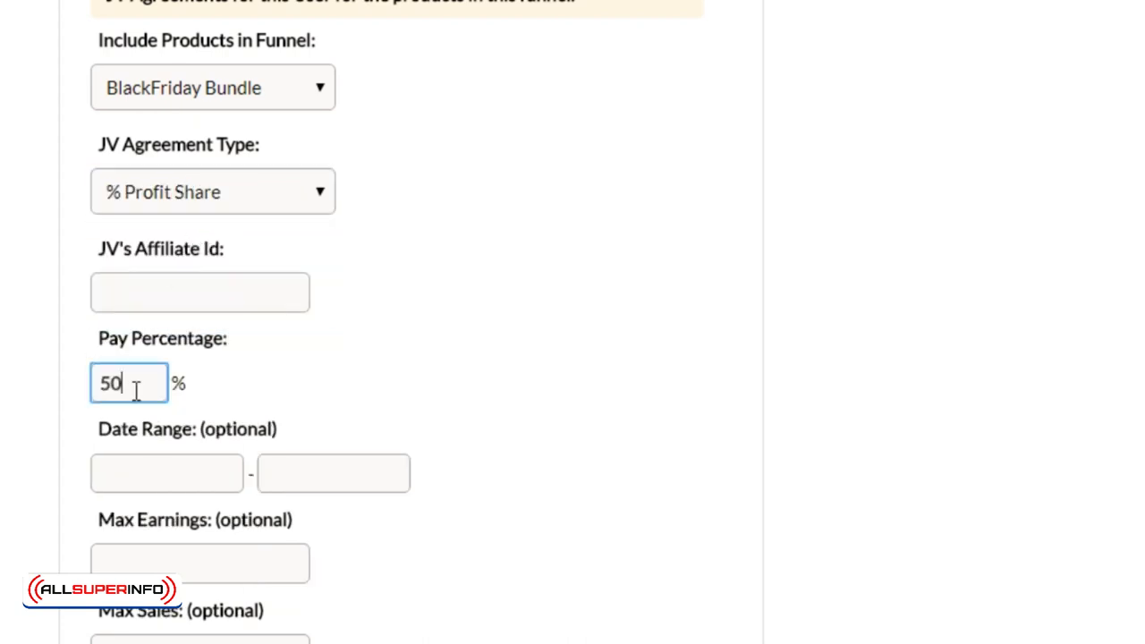
Review the date range, Max Earnings and Max Sales fields, leaving them all empty
left_click(153, 463)
left_click(324, 474)
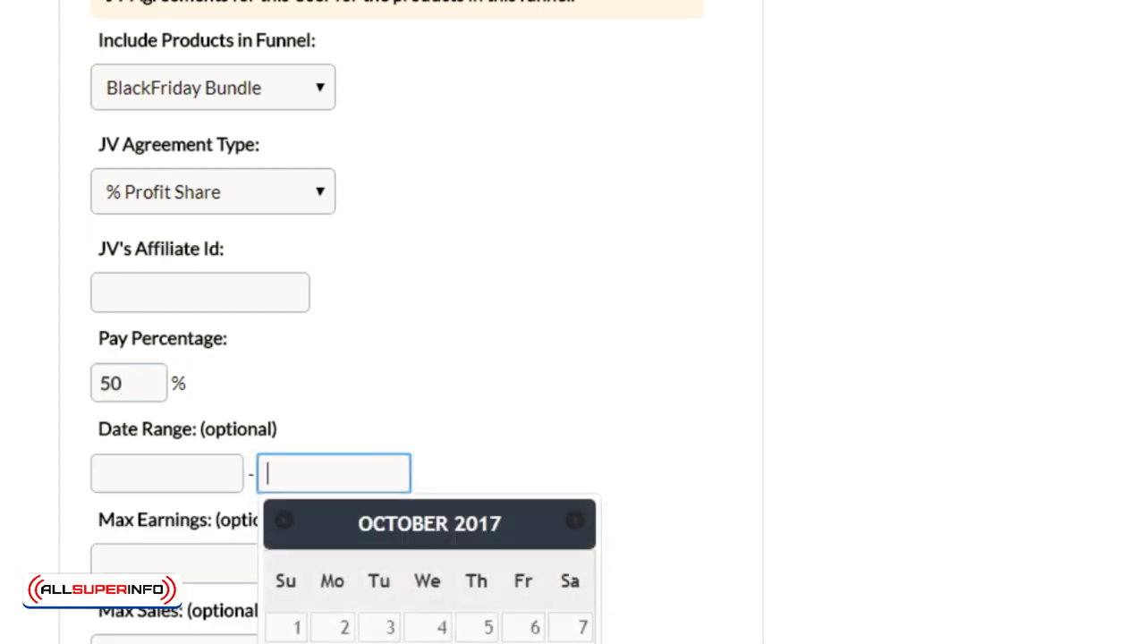
scroll(90, 501, "down", 2)
left_click(92, 497)
left_click(111, 478)
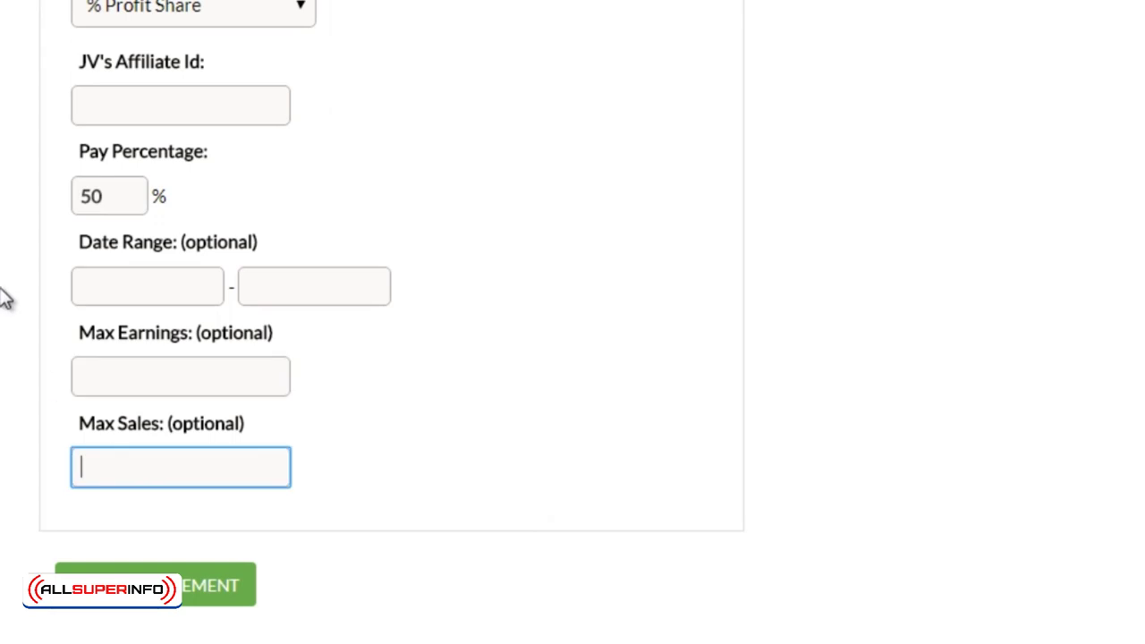
left_click(46, 337)
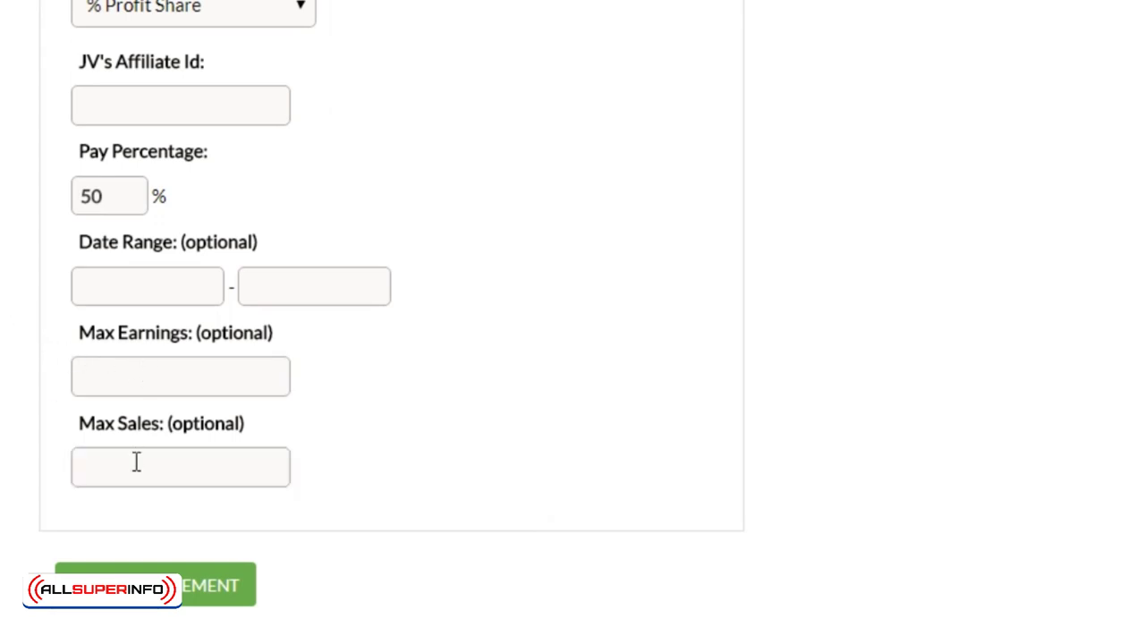
left_click(135, 461)
left_click(51, 372)
scroll(54, 385, "up", 1)
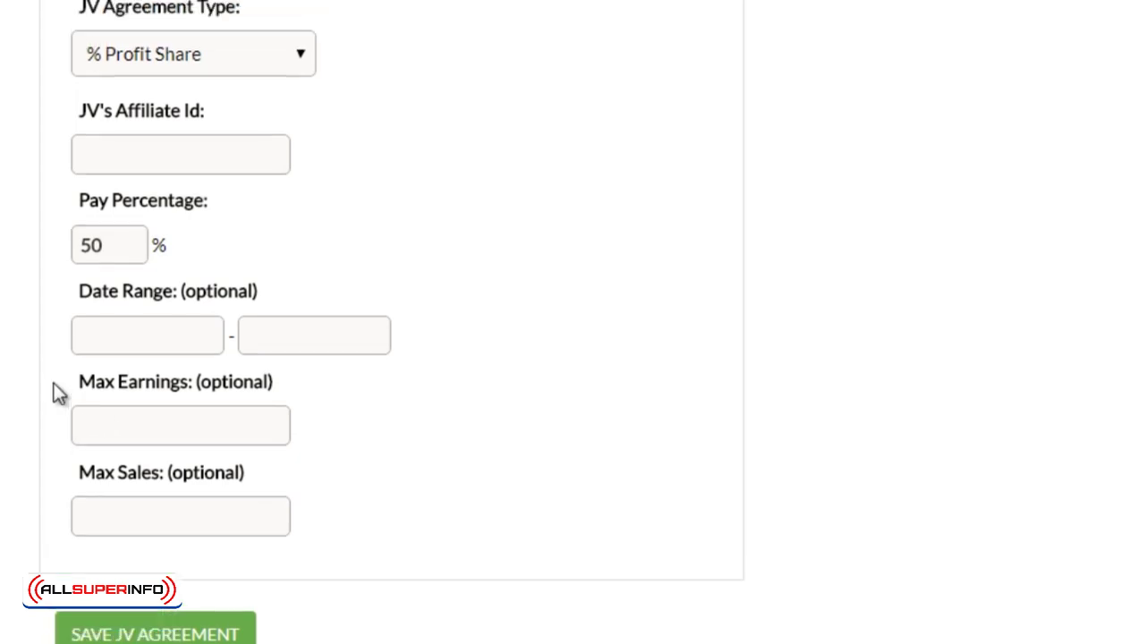